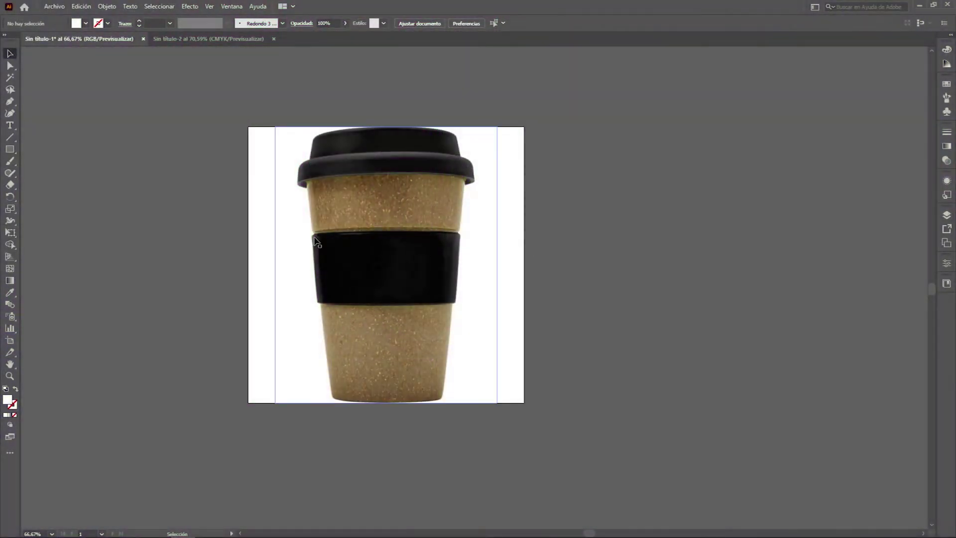
Crop the coffee cup photo to just its right half, from the lid down to the base
{"action": "left_click", "coordinate": [383, 137]}
{"action": "right_click", "coordinate": [392, 150]}
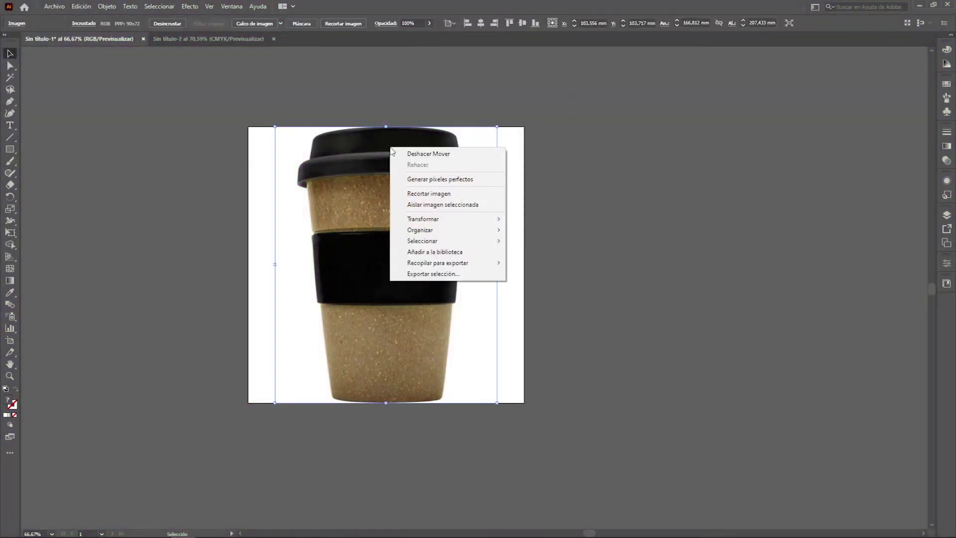
{"action": "left_click", "coordinate": [427, 194]}
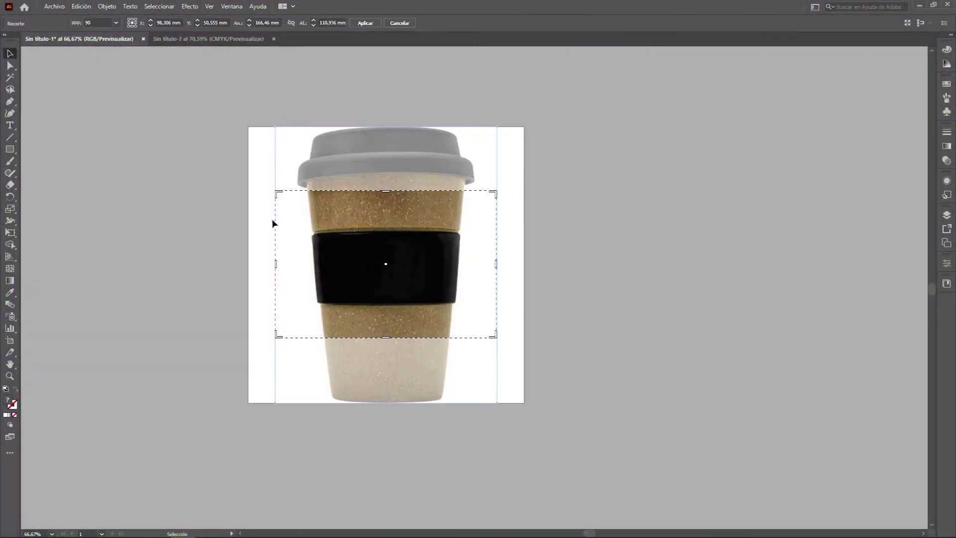
{"action": "left_click_drag", "start_coordinate": [278, 193], "coordinate": [388, 116]}
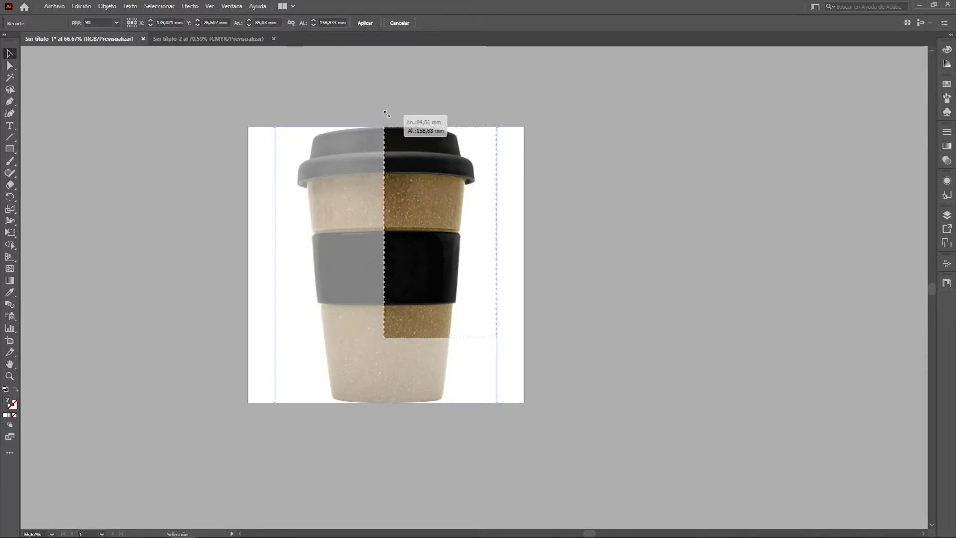
{"action": "left_click_drag", "start_coordinate": [495, 335], "coordinate": [489, 403]}
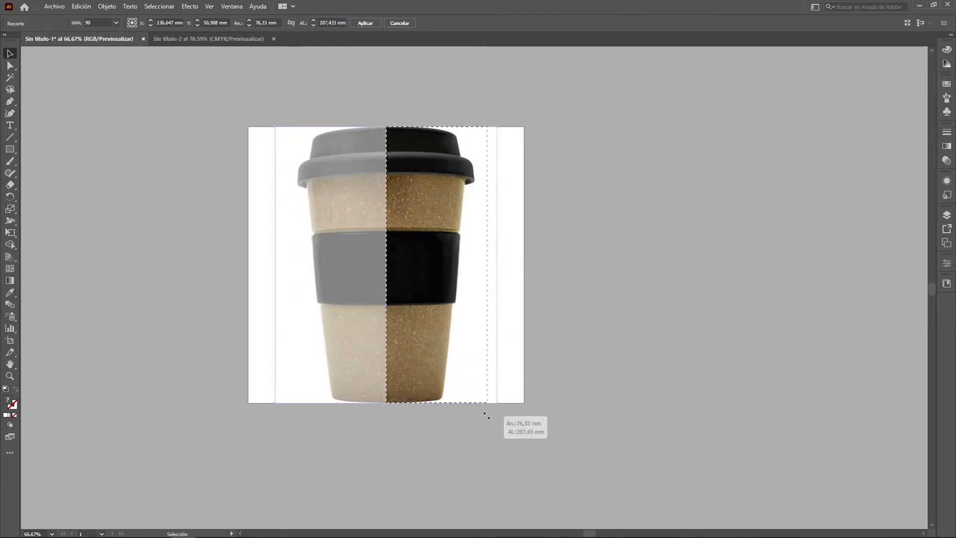
{"action": "key", "text": "Return"}
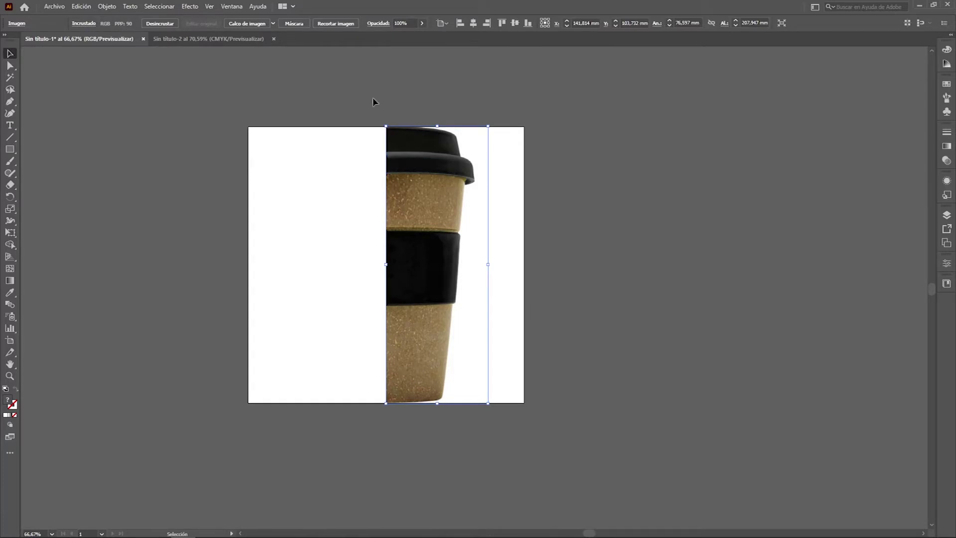
{"action": "left_click", "coordinate": [94, 113]}
{"action": "left_click", "coordinate": [9, 101]}
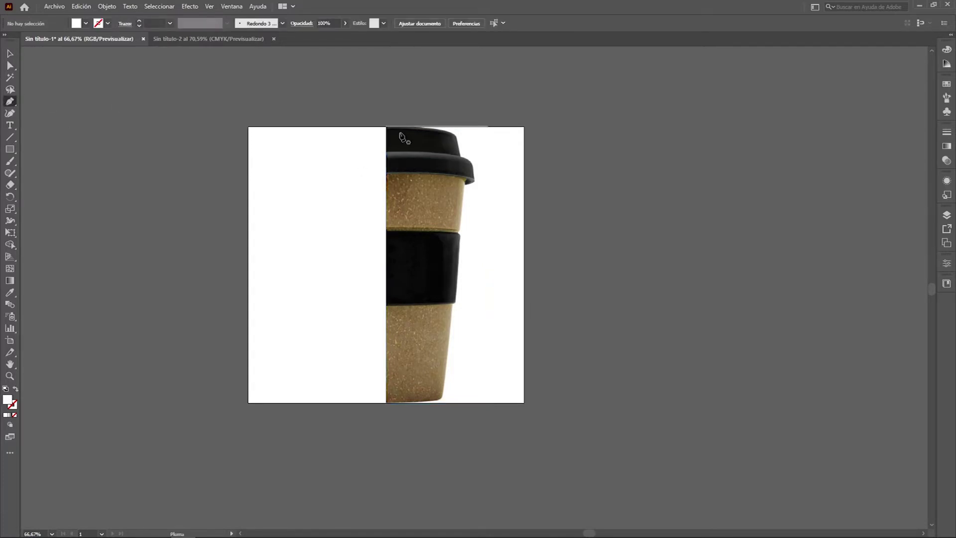
Lock the cropped photo and trace the lid's top edge and rim with the Pen
{"action": "scroll", "coordinate": [403, 138], "scroll_direction": "up", "scroll_amount": 3}
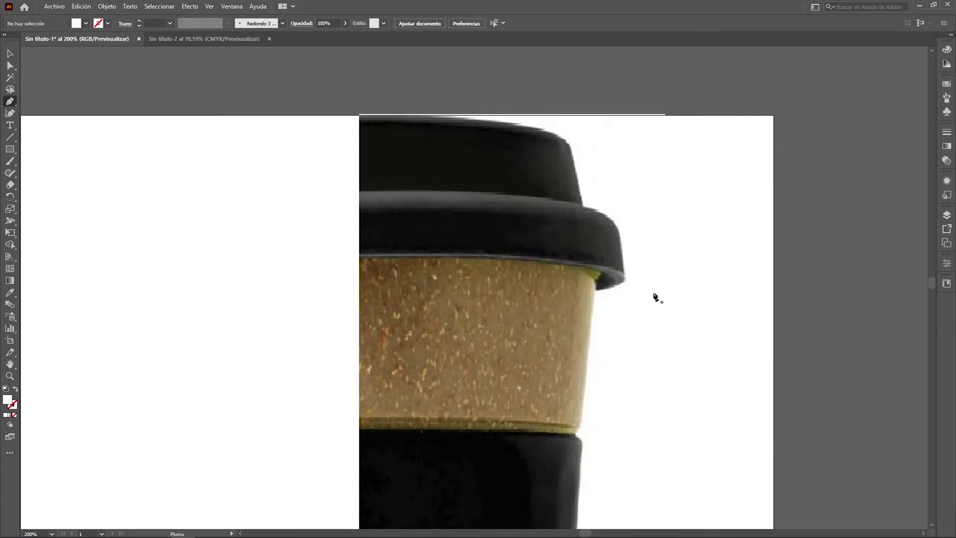
{"action": "key", "text": "ctrl+2"}
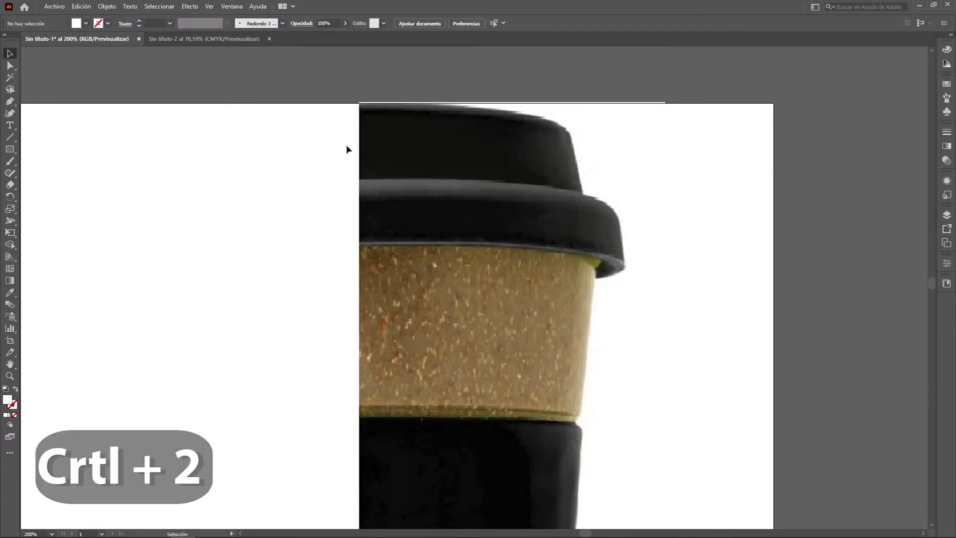
{"action": "key", "text": "p"}
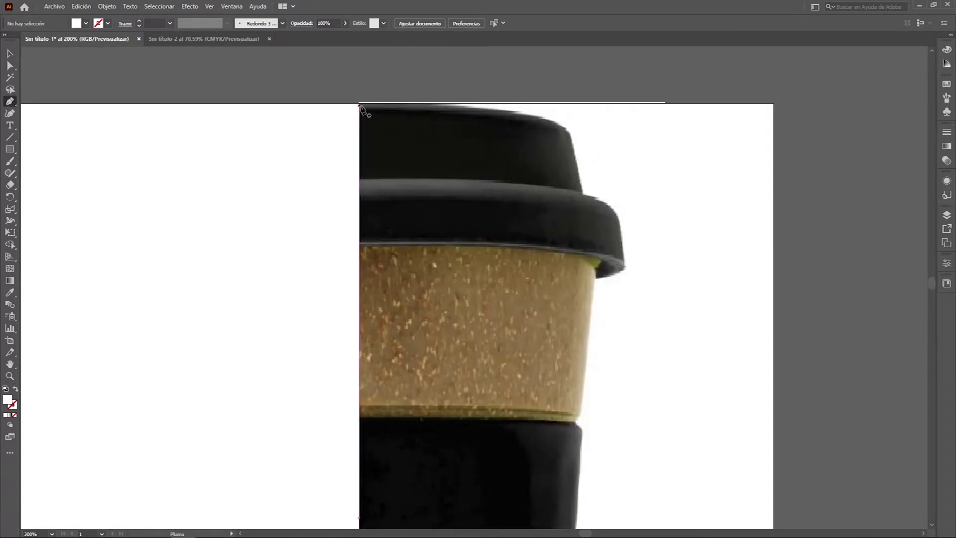
{"action": "left_click", "coordinate": [361, 105]}
{"action": "left_click_drag", "start_coordinate": [559, 159], "coordinate": [578, 189]}
{"action": "left_click", "coordinate": [576, 223]}
{"action": "left_click_drag", "start_coordinate": [610, 251], "coordinate": [616, 275]}
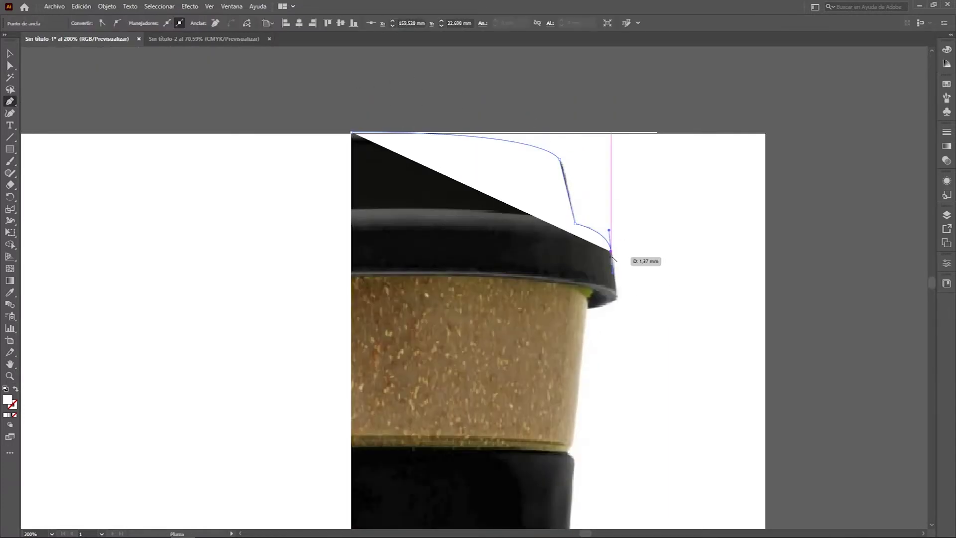
{"action": "left_click", "coordinate": [616, 295]}
{"action": "left_click_drag", "start_coordinate": [588, 306], "coordinate": [587, 314]}
Continue the profile past the sleeve corner to the cup's base and close the path
{"action": "scroll", "coordinate": [588, 314], "scroll_direction": "down", "scroll_amount": 3}
{"action": "left_click_drag", "start_coordinate": [571, 373], "coordinate": [571, 386]}
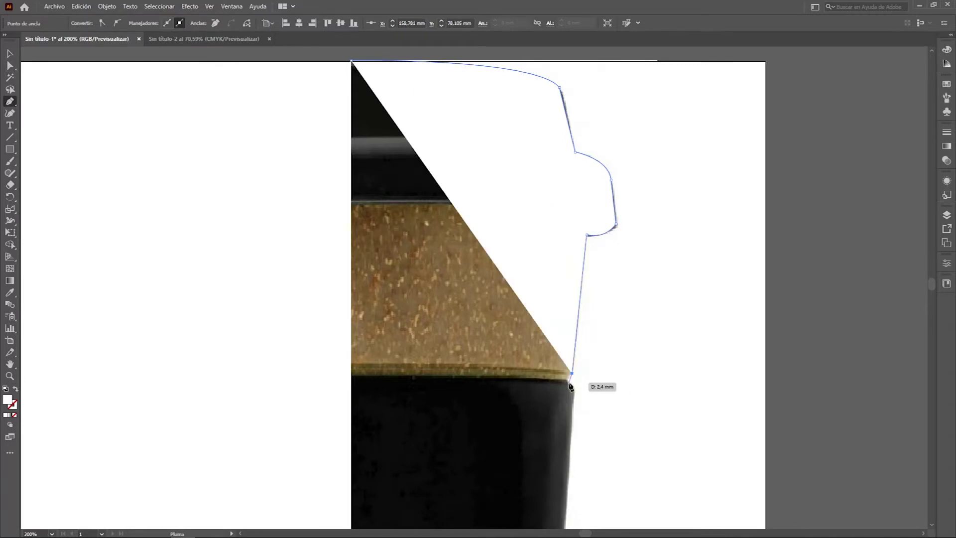
{"action": "scroll", "coordinate": [578, 324], "scroll_direction": "down", "scroll_amount": 3}
{"action": "scroll", "coordinate": [560, 364], "scroll_direction": "down", "scroll_amount": 6}
{"action": "left_click", "coordinate": [558, 367]}
{"action": "scroll", "coordinate": [551, 369], "scroll_direction": "down", "scroll_amount": 4}
{"action": "scroll", "coordinate": [523, 404], "scroll_direction": "down", "scroll_amount": 5}
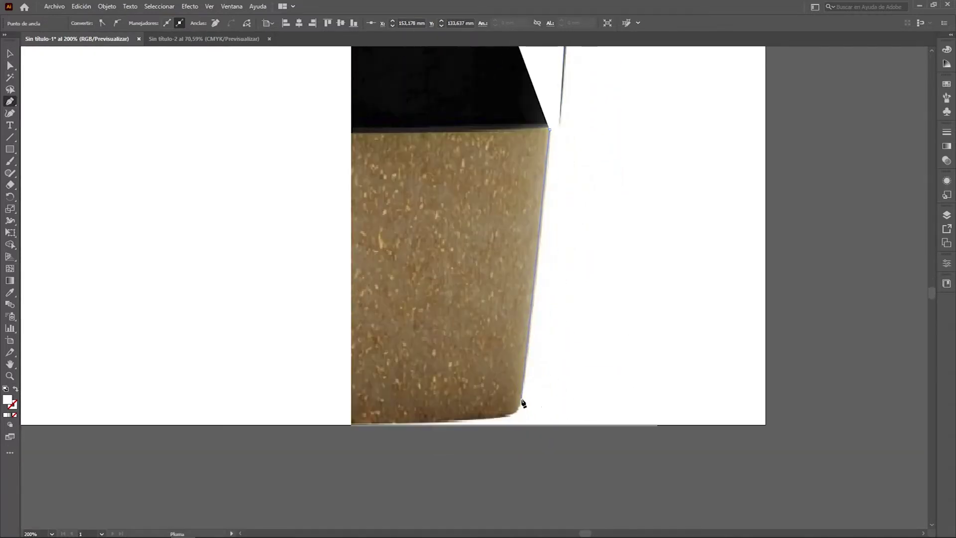
{"action": "left_click", "coordinate": [522, 401]}
{"action": "left_click", "coordinate": [507, 417]}
{"action": "left_click", "coordinate": [353, 425]}
{"action": "key", "text": "ctrl+minus"}
{"action": "key", "text": "ctrl+minus"}
{"action": "key", "text": "ctrl+minus"}
{"action": "left_click", "coordinate": [355, 69]}
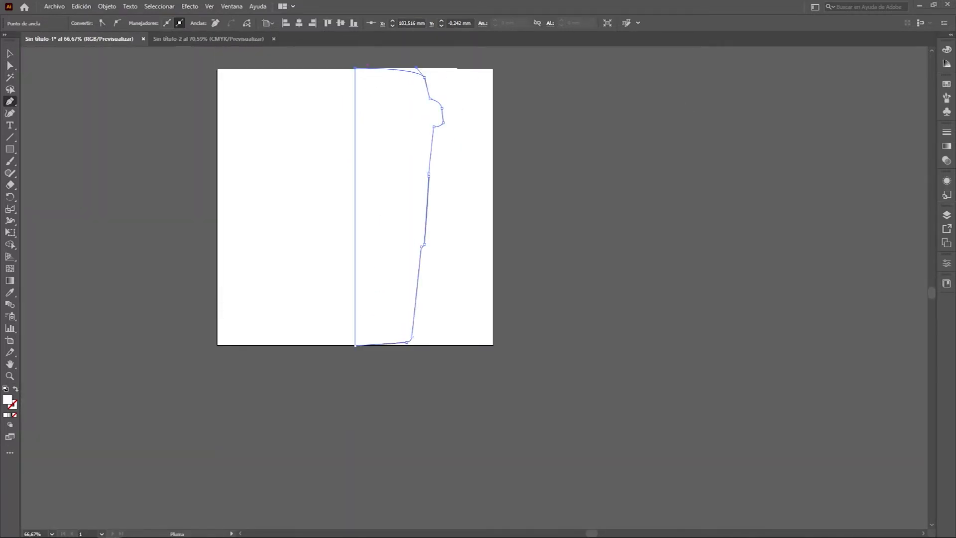
Make the traced profile unfilled with a black outline, then deselect it
{"action": "key", "text": "ctrl+1"}
{"action": "key", "text": "a"}
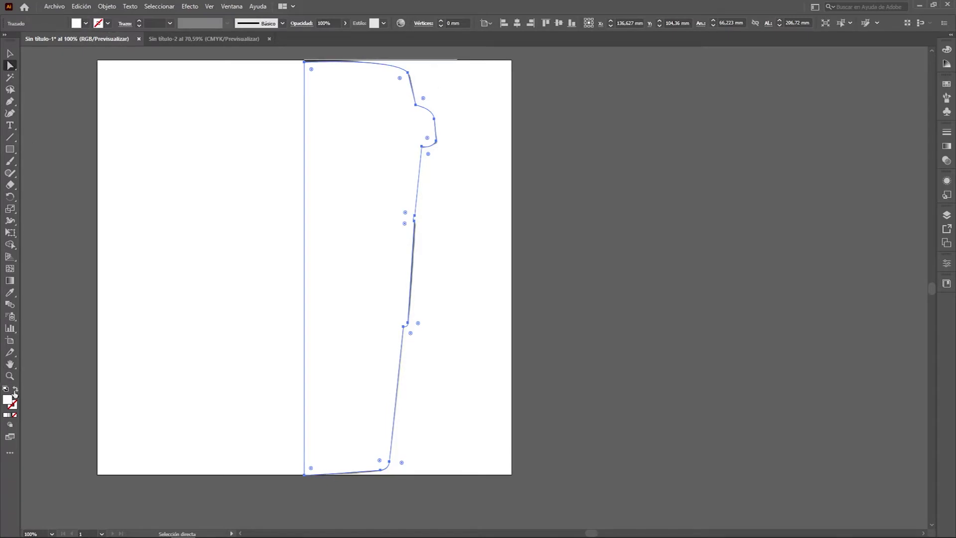
{"action": "left_click", "coordinate": [14, 391]}
{"action": "left_click", "coordinate": [109, 23]}
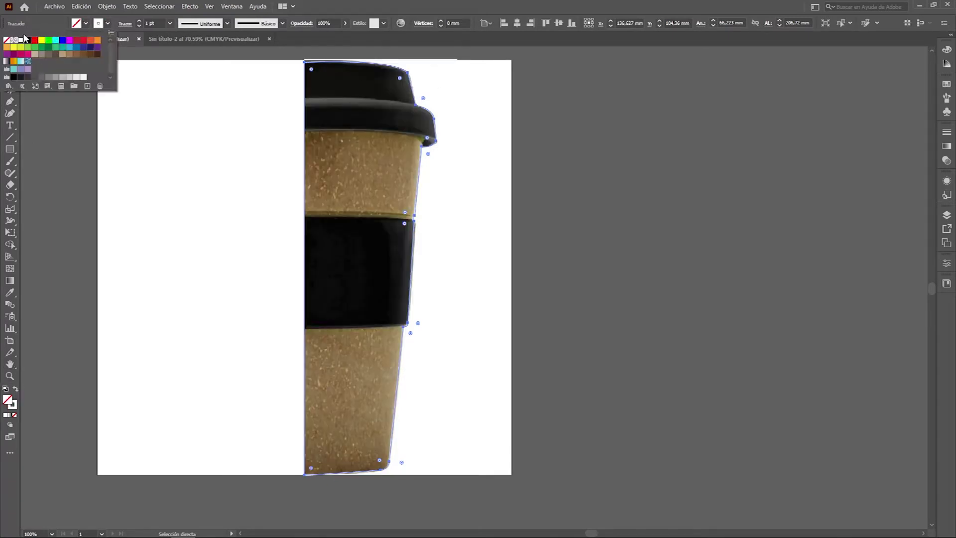
{"action": "left_click", "coordinate": [28, 40]}
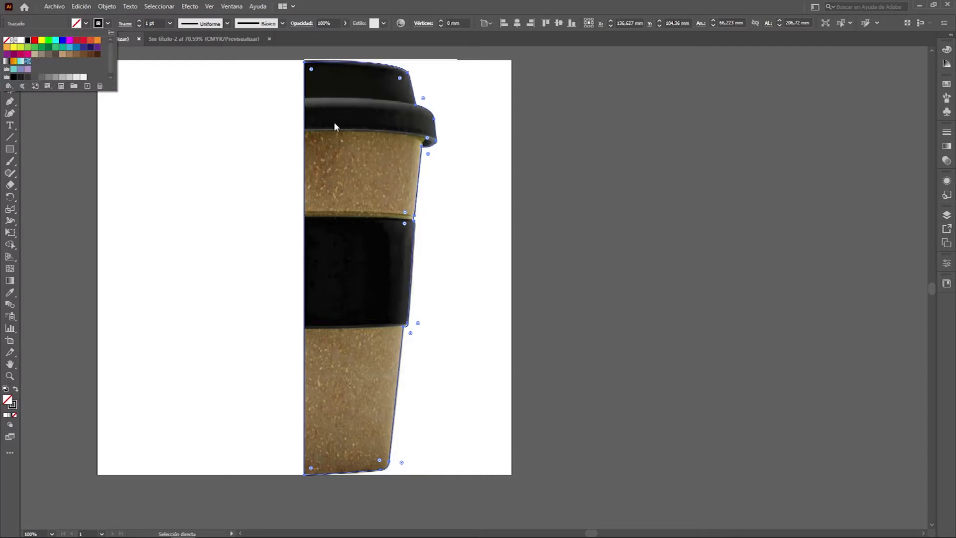
{"action": "left_click", "coordinate": [496, 146]}
{"action": "scroll", "coordinate": [464, 123], "scroll_direction": "up", "scroll_amount": 1}
{"action": "scroll", "coordinate": [336, 147], "scroll_direction": "up", "scroll_amount": 3}
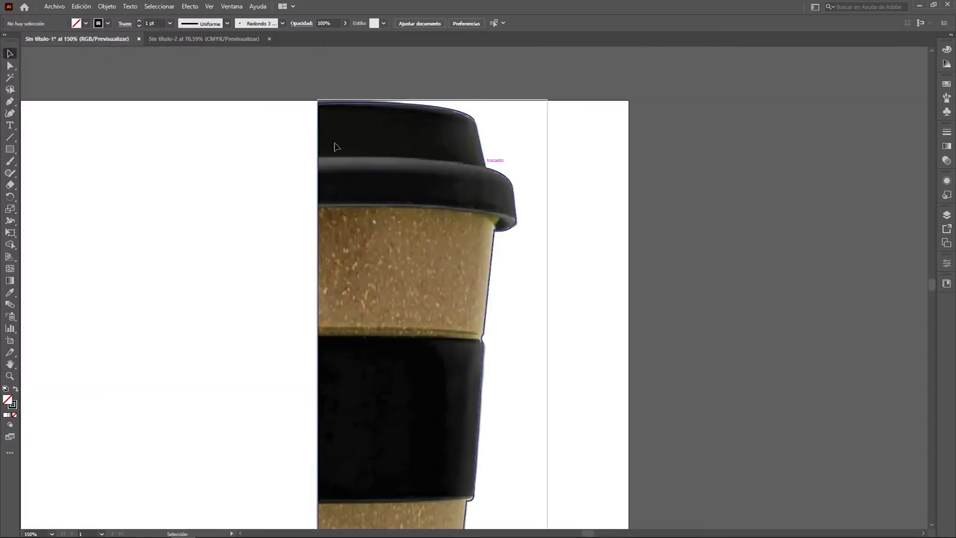
Draw a curved line along the lid's lower edge
{"action": "left_click", "coordinate": [10, 101]}
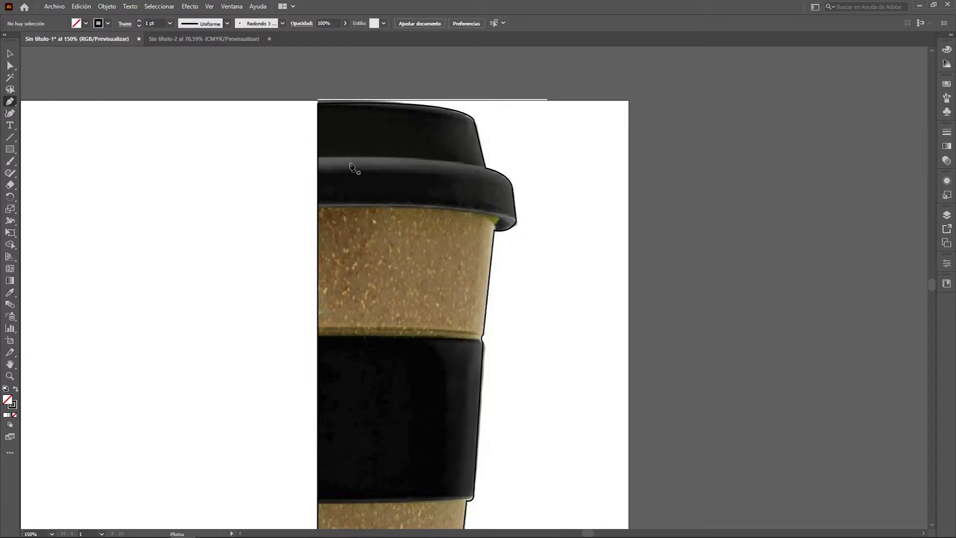
{"action": "scroll", "coordinate": [341, 324], "scroll_direction": "down", "scroll_amount": 1}
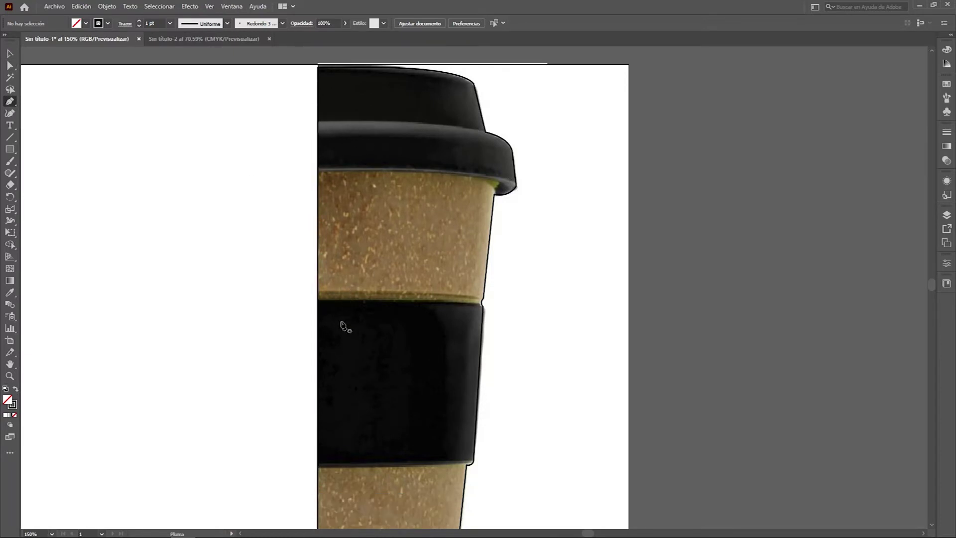
{"action": "scroll", "coordinate": [513, 388], "scroll_direction": "down", "scroll_amount": 2}
{"action": "scroll", "coordinate": [337, 397], "scroll_direction": "down", "scroll_amount": 2}
{"action": "scroll", "coordinate": [254, 279], "scroll_direction": "down", "scroll_amount": 1}
{"action": "scroll", "coordinate": [254, 279], "scroll_direction": "up", "scroll_amount": 1}
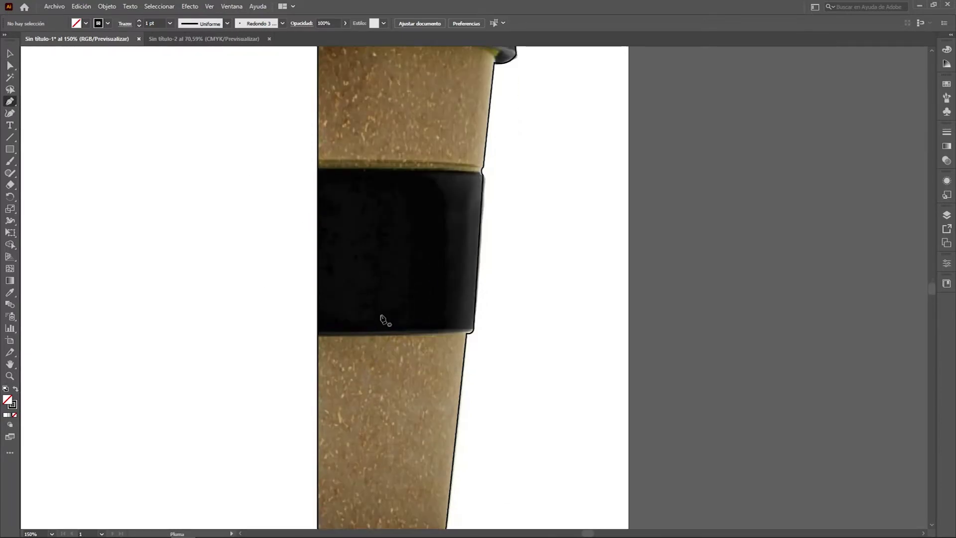
{"action": "scroll", "coordinate": [380, 320], "scroll_direction": "up", "scroll_amount": 4}
{"action": "left_click", "coordinate": [317, 132]}
{"action": "left_click_drag", "start_coordinate": [533, 151], "coordinate": [609, 165]}
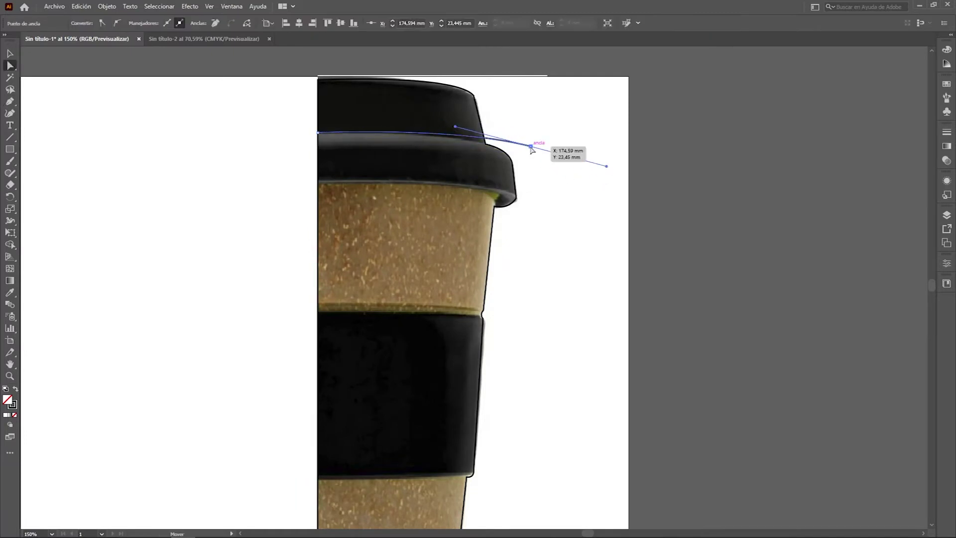
Trace curves along the rim's underside and the sleeve's bottom edge
{"action": "left_click", "coordinate": [521, 194]}
{"action": "left_click_drag", "start_coordinate": [303, 181], "coordinate": [115, 190]}
{"action": "key", "text": "ctrl+z"}
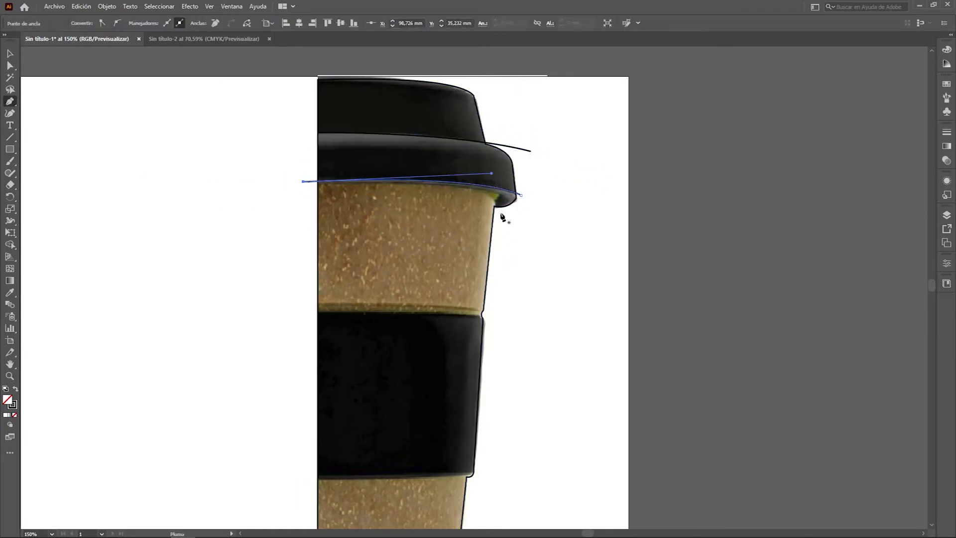
{"action": "left_click_drag", "start_coordinate": [312, 182], "coordinate": [52, 183]}
{"action": "left_click", "coordinate": [312, 312]}
{"action": "scroll", "coordinate": [517, 337], "scroll_direction": "down", "scroll_amount": 1}
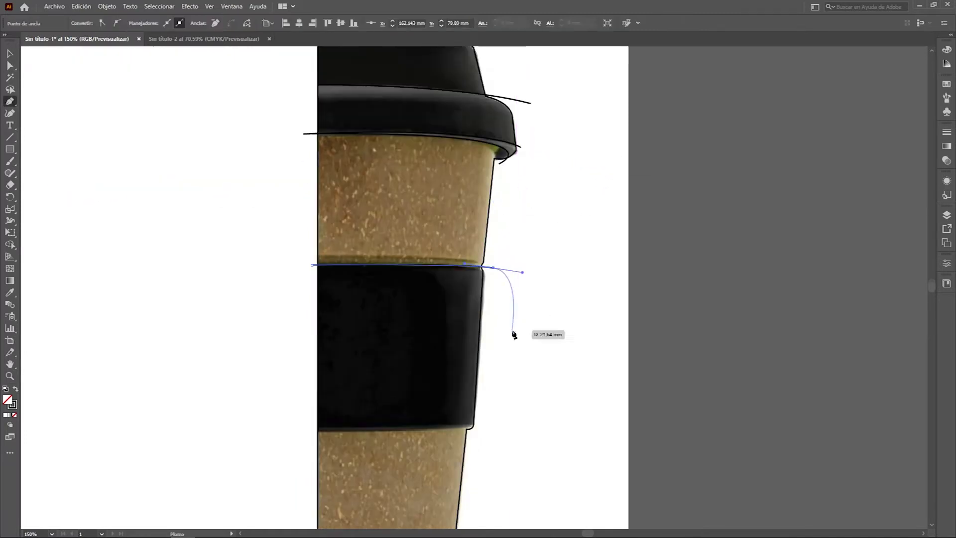
{"action": "scroll", "coordinate": [320, 362], "scroll_direction": "down", "scroll_amount": 2}
{"action": "scroll", "coordinate": [320, 362], "scroll_direction": "down", "scroll_amount": 2}
{"action": "left_click_drag", "start_coordinate": [312, 264], "coordinate": [380, 267]}
Finish the pen path, recenter the whole cup, and select all traced paths
{"action": "key", "text": "v"}
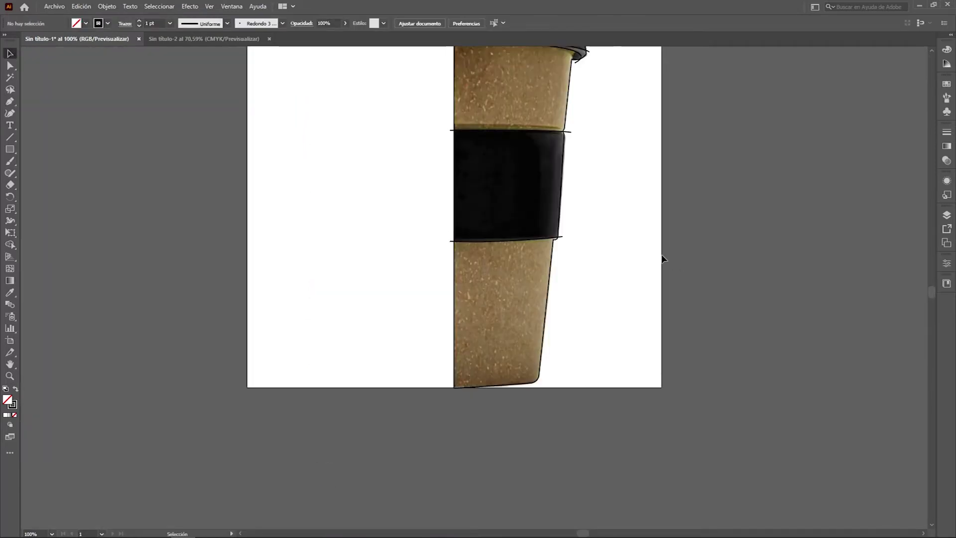
{"action": "key", "text": "ctrl+minus"}
{"action": "key", "text": "ctrl+minus"}
{"action": "left_click_drag", "start_coordinate": [630, 198], "coordinate": [506, 186]}
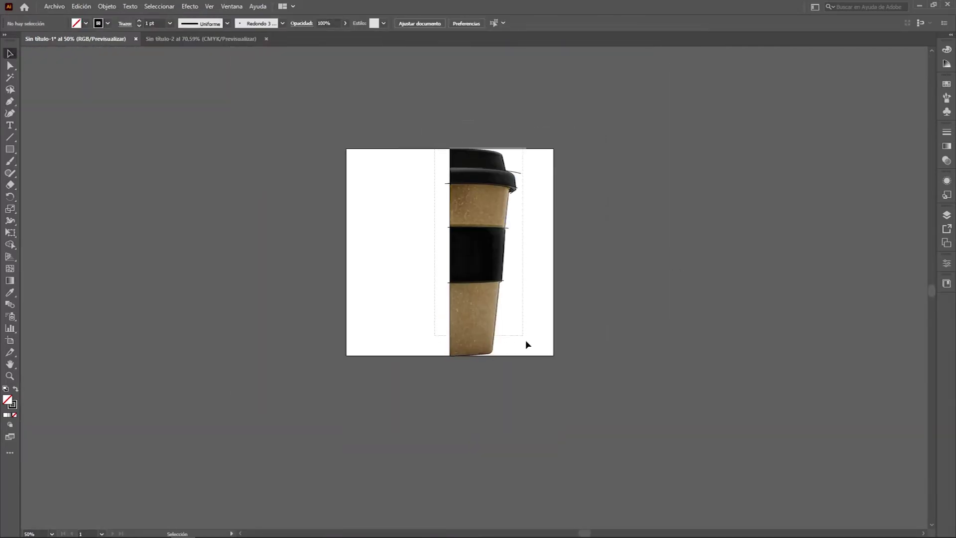
{"action": "key", "text": "ctrl+a"}
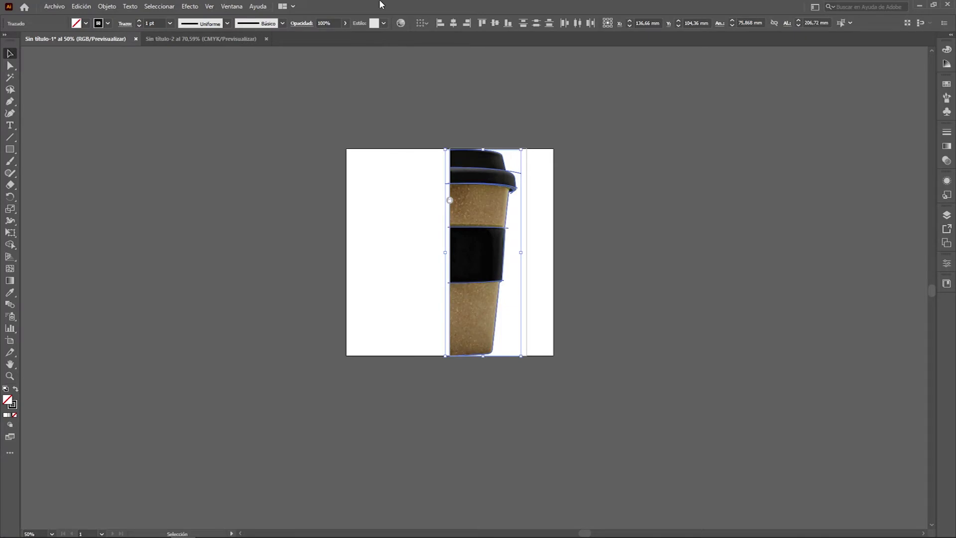
Divide the traced outline into separate pieces with Pathfinder Divide
{"action": "left_click", "coordinate": [236, 10]}
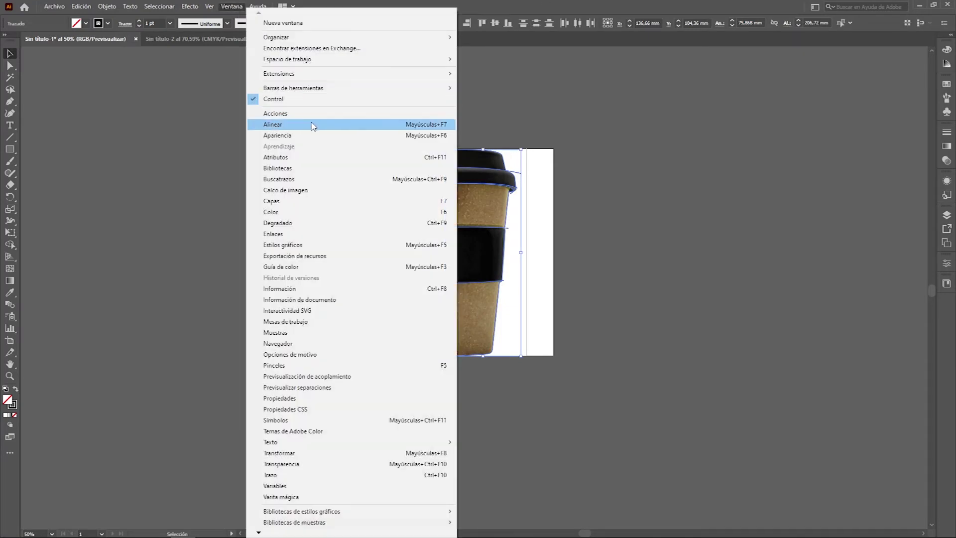
{"action": "left_click", "coordinate": [314, 178]}
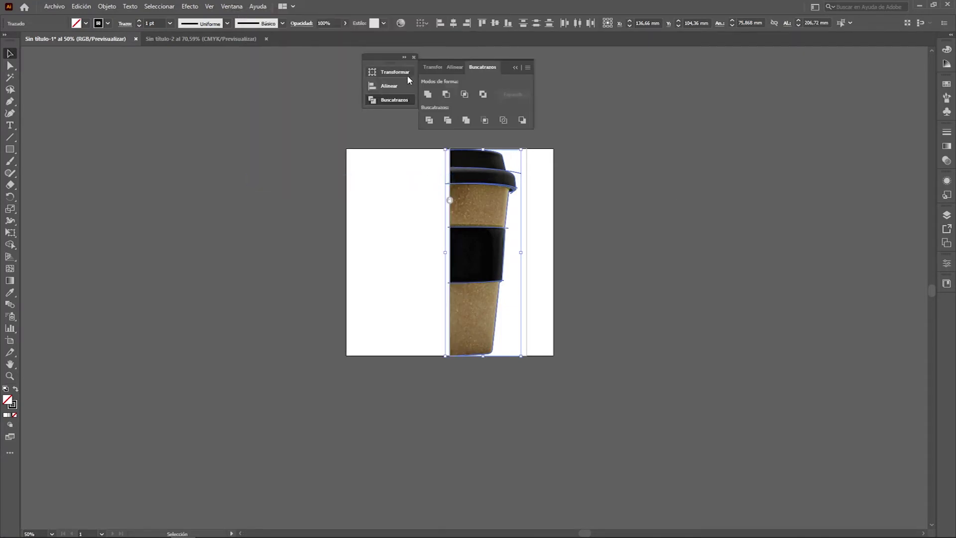
{"action": "left_click", "coordinate": [432, 120]}
{"action": "left_click", "coordinate": [556, 177]}
{"action": "left_click", "coordinate": [510, 191]}
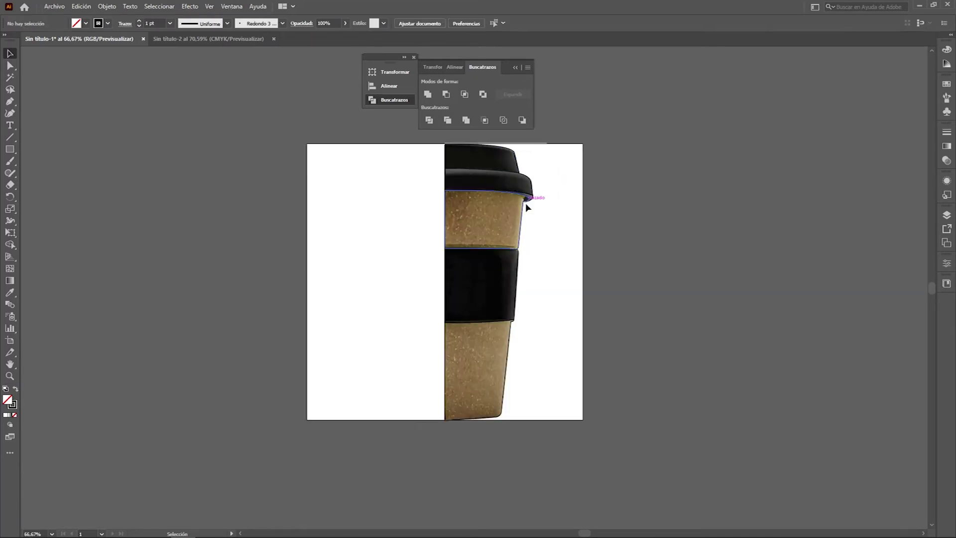
Ungroup the divided pieces and fill the lid piece black
{"action": "key", "text": "ctrl+1"}
{"action": "right_click", "coordinate": [528, 111]}
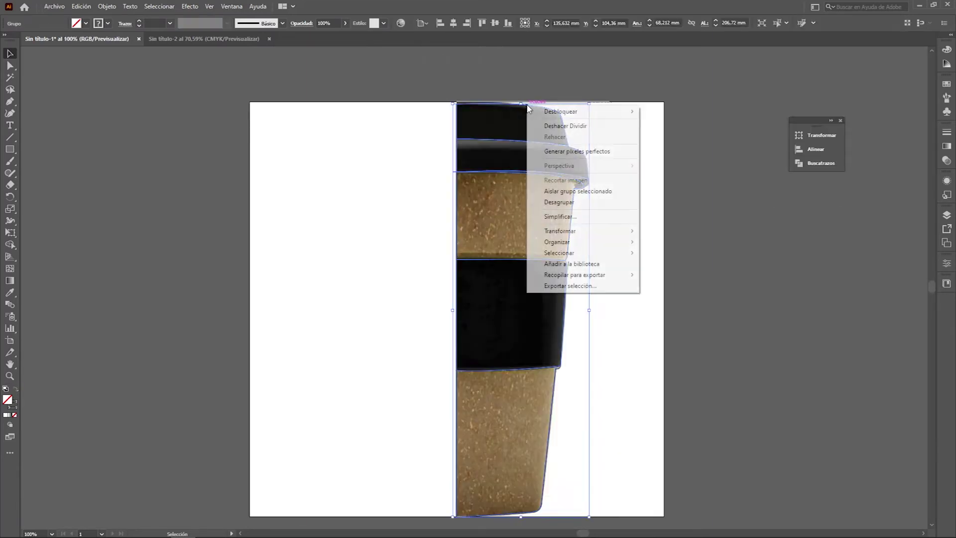
{"action": "left_click", "coordinate": [568, 204]}
{"action": "key", "text": "ctrl+shift+a"}
{"action": "left_click", "coordinate": [579, 158]}
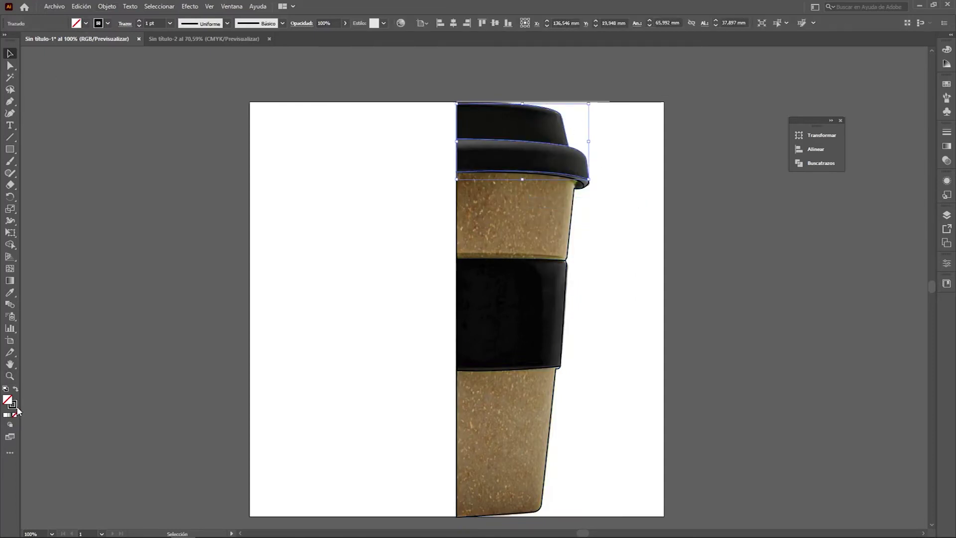
{"action": "left_click", "coordinate": [16, 390]}
Fill the upper and bottom body sections with brown sampled from the photo via Eyedropper
{"action": "key", "text": "ctrl+shift+a"}
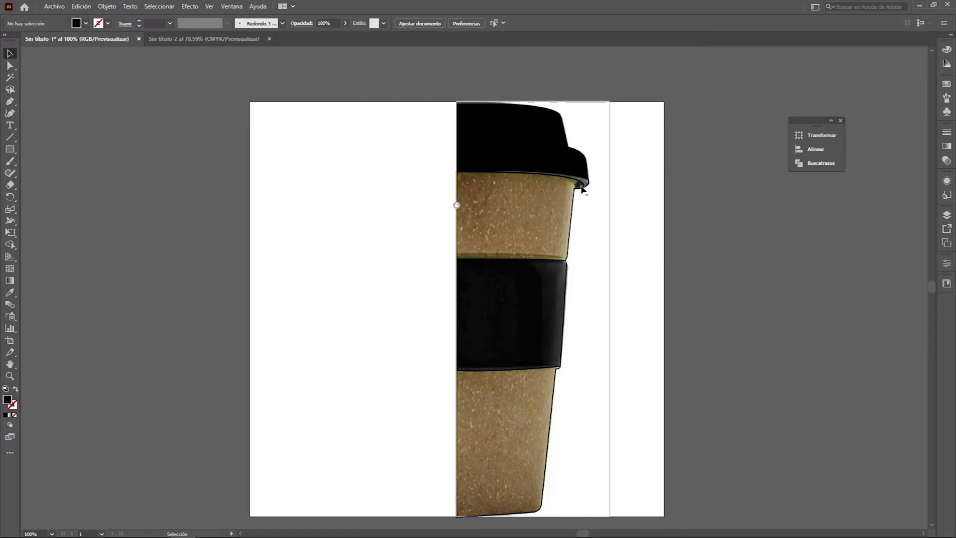
{"action": "left_click", "coordinate": [584, 185]}
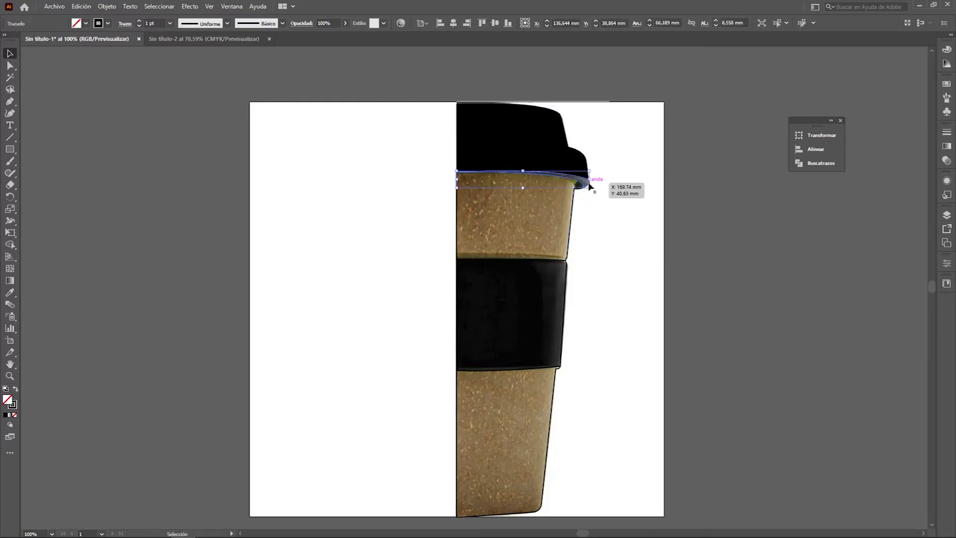
{"action": "key", "text": "i"}
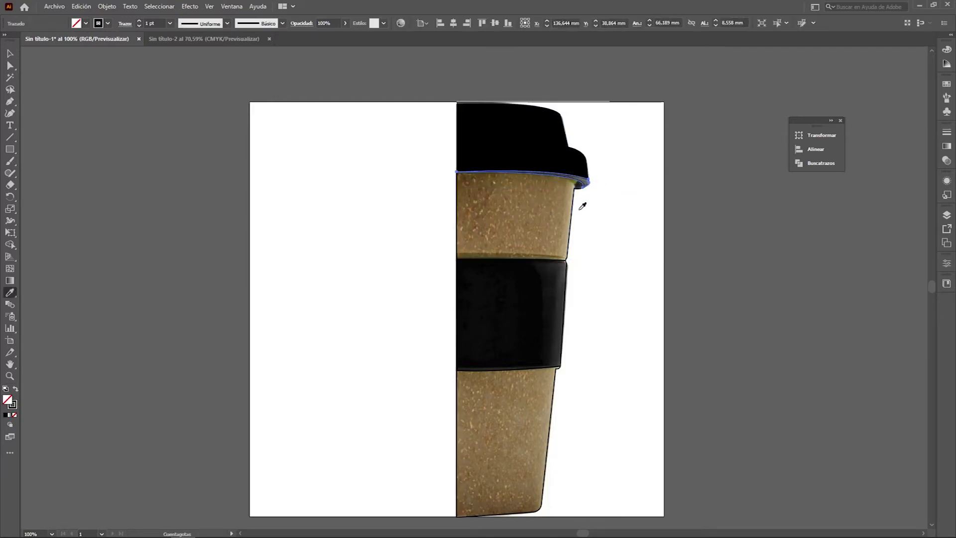
{"action": "left_click", "coordinate": [577, 214], "text": "ctrl"}
{"action": "left_click", "coordinate": [538, 214]}
{"action": "left_click", "coordinate": [556, 378], "text": "ctrl"}
{"action": "left_click", "coordinate": [550, 225]}
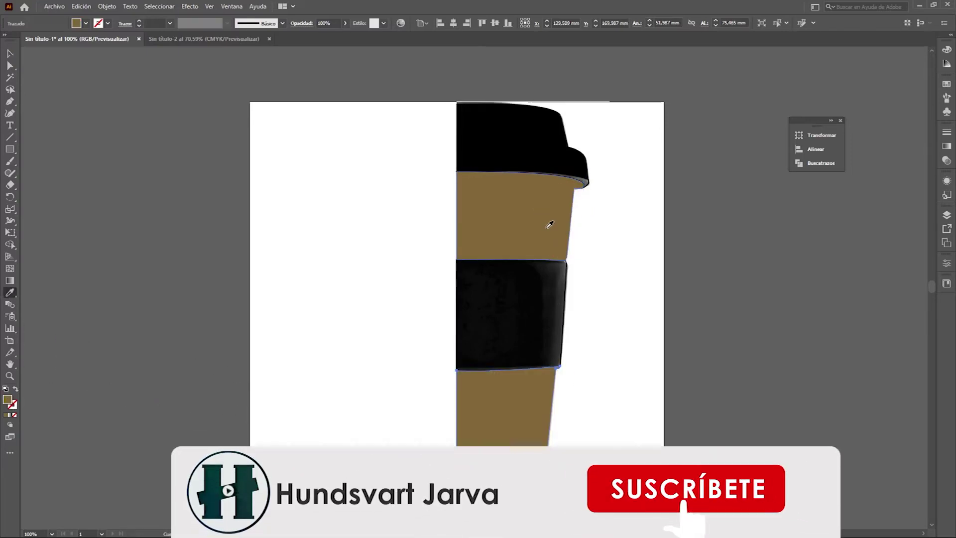
{"action": "left_click", "coordinate": [565, 299], "text": "ctrl"}
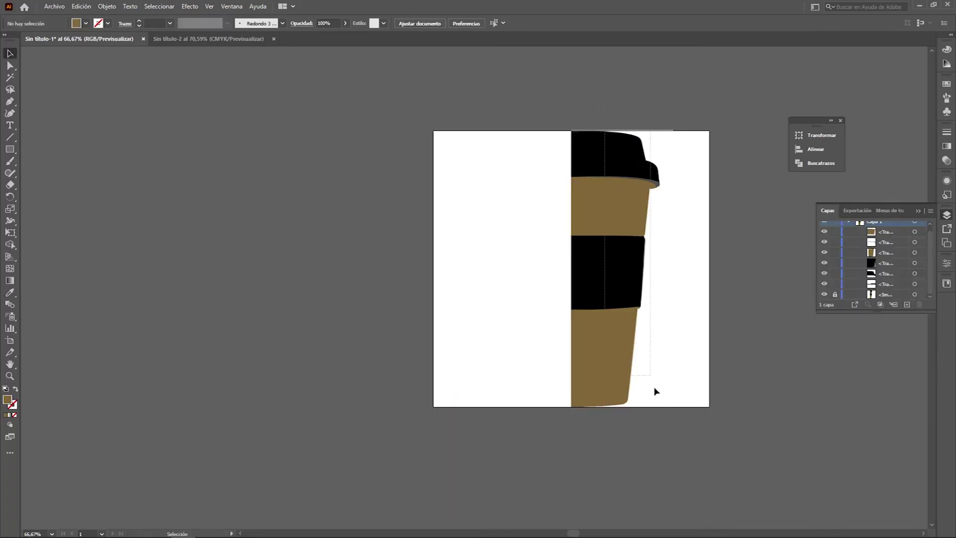
Group all the cup pieces together and hide the coffee cup photo
{"action": "left_click_drag", "start_coordinate": [664, 432], "coordinate": [687, 399]}
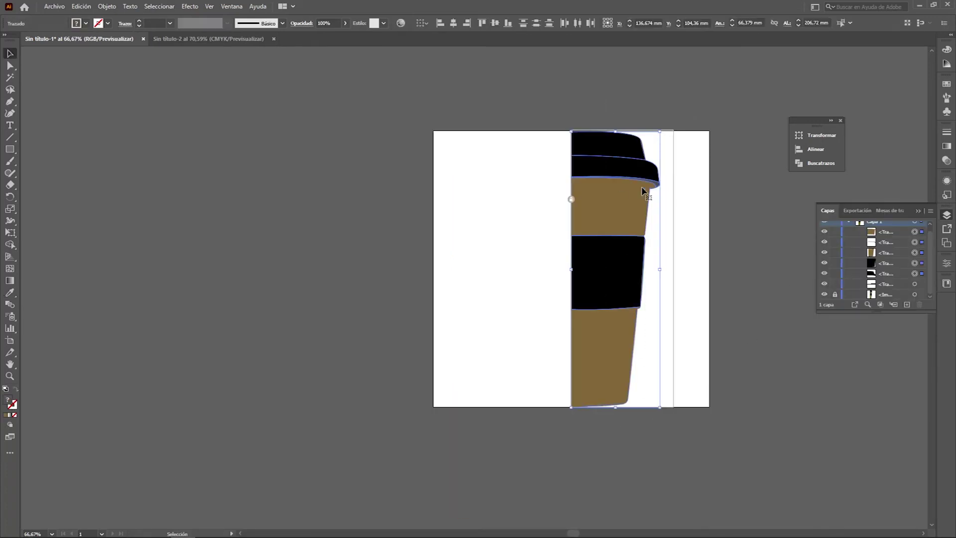
{"action": "right_click", "coordinate": [623, 187]}
{"action": "left_click", "coordinate": [665, 259]}
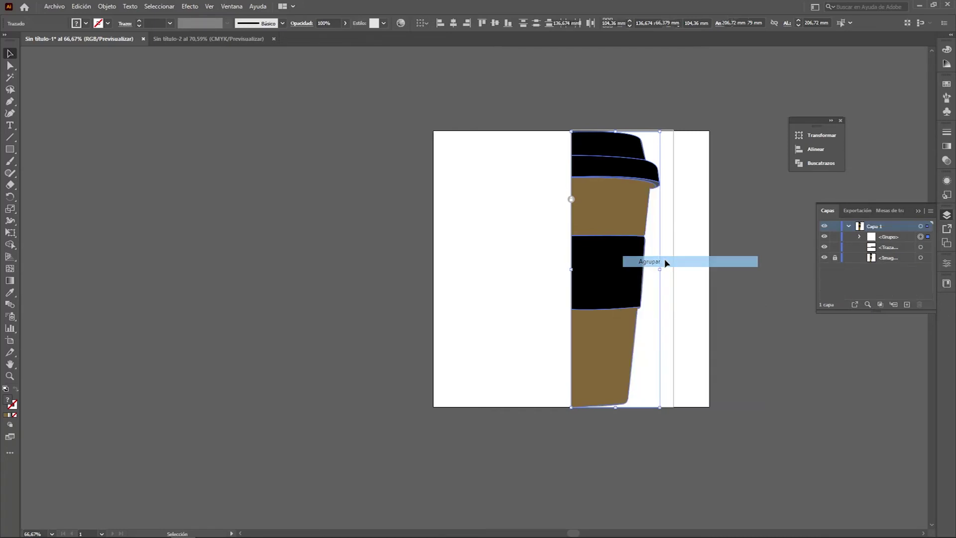
{"action": "left_click", "coordinate": [824, 258]}
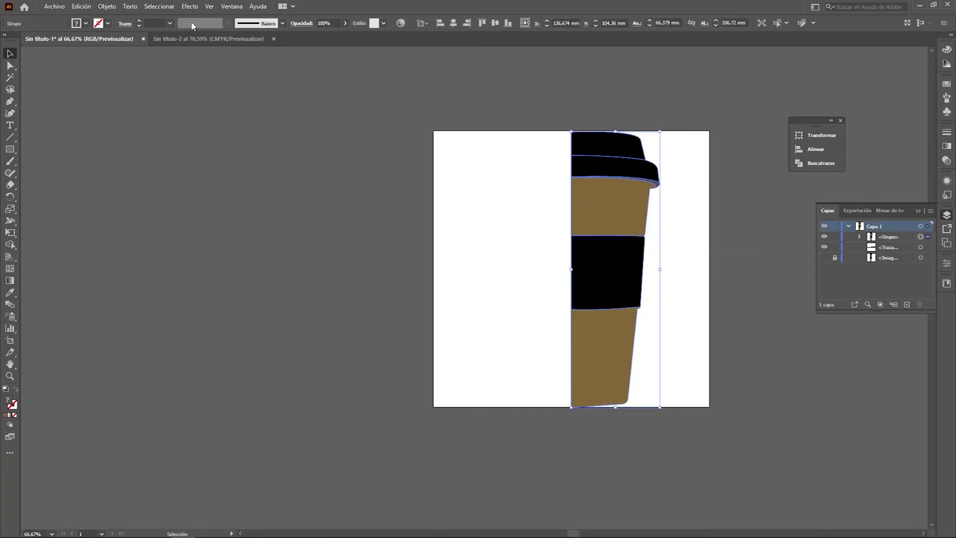
{"action": "left_click", "coordinate": [193, 7]}
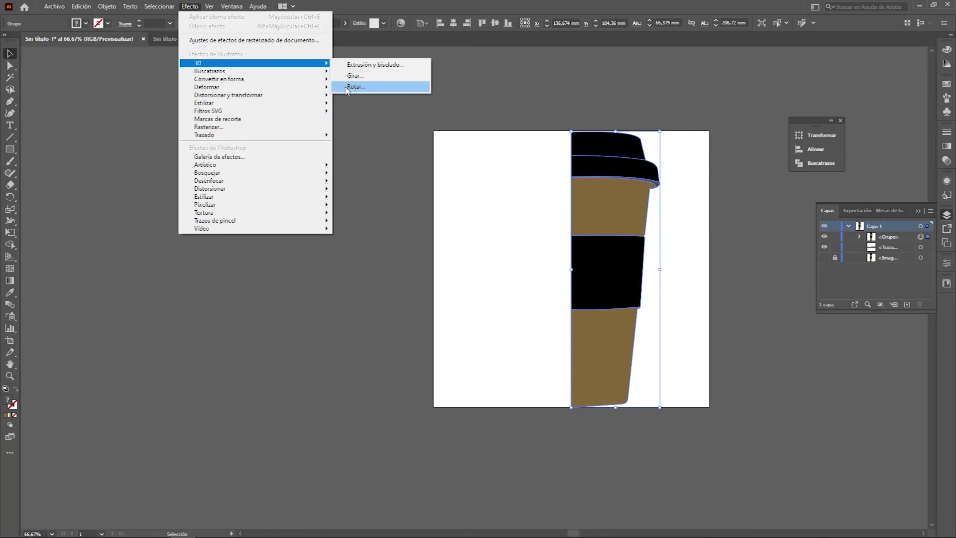
Apply a 3D Revolve to the half-cup group, rotated to a custom viewing angle
{"action": "left_click", "coordinate": [350, 79]}
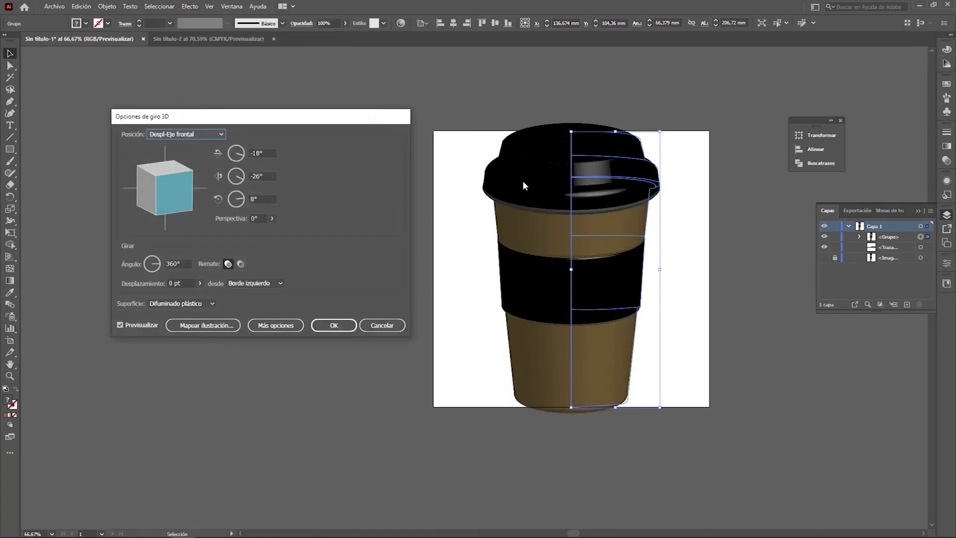
{"action": "left_click_drag", "start_coordinate": [317, 124], "coordinate": [320, 113]}
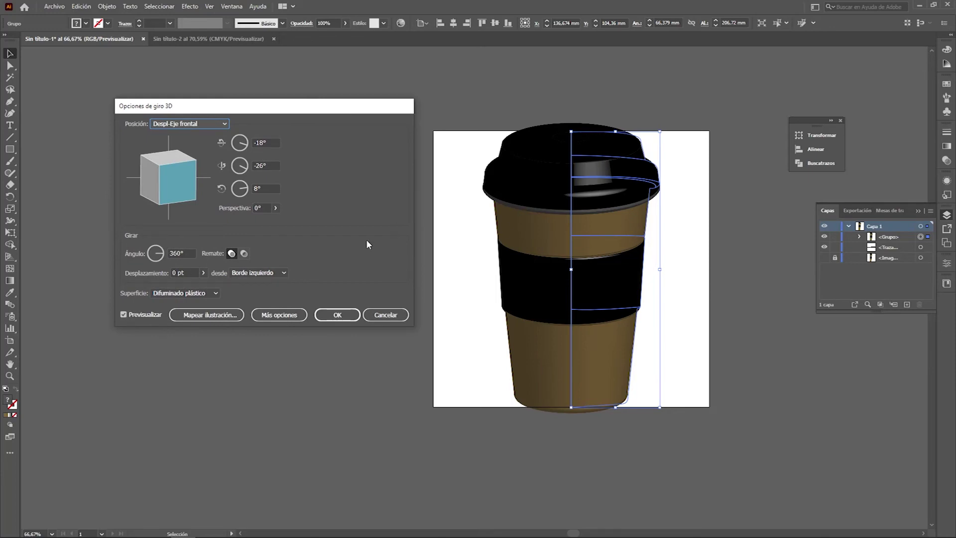
{"action": "mouse_move", "coordinate": [185, 174]}
{"action": "left_mouse_down"}
{"action": "mouse_move", "coordinate": [153, 183]}
{"action": "mouse_move", "coordinate": [156, 149]}
{"action": "mouse_move", "coordinate": [172, 164]}
{"action": "left_mouse_up"}
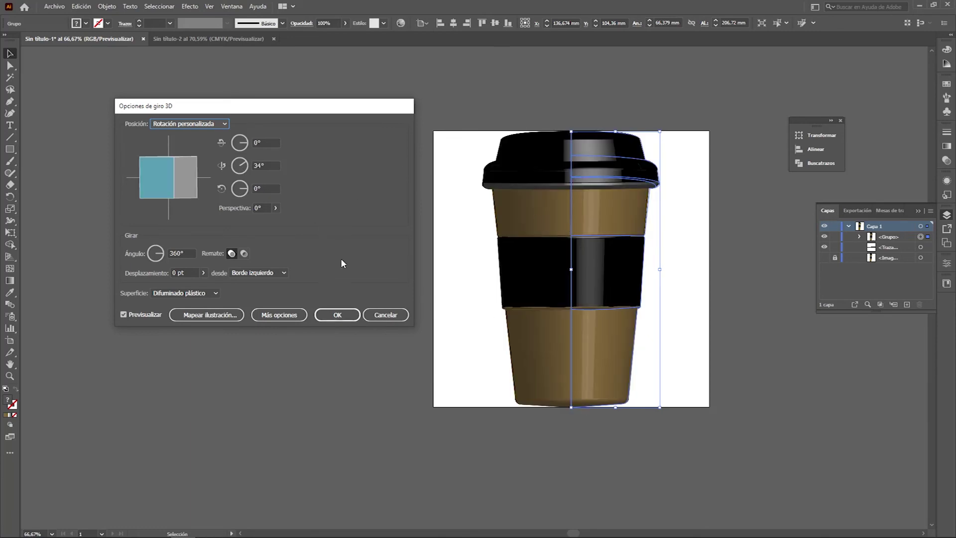
{"action": "left_click_drag", "start_coordinate": [239, 105], "coordinate": [206, 111]}
{"action": "left_click_drag", "start_coordinate": [144, 183], "coordinate": [168, 190]}
{"action": "left_click", "coordinate": [304, 320]}
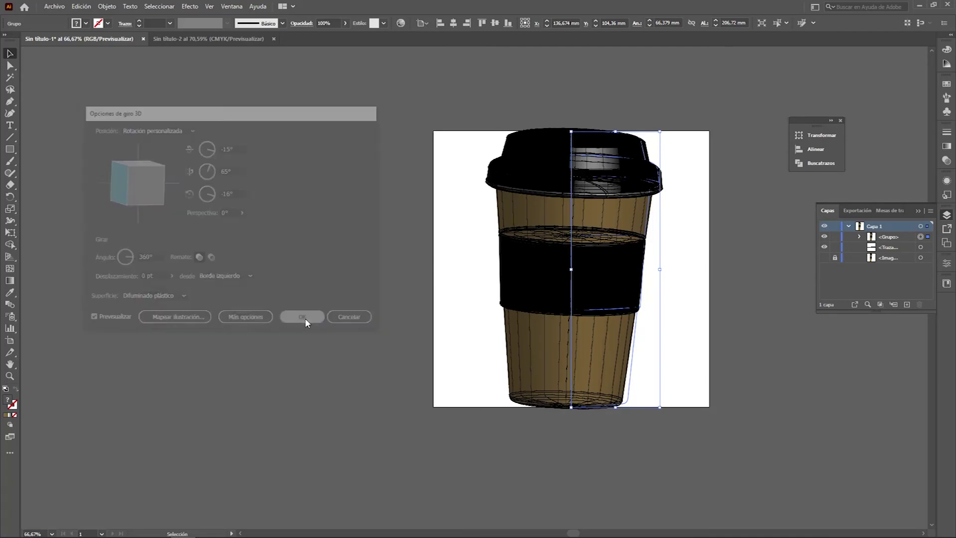
{"action": "left_click", "coordinate": [698, 207]}
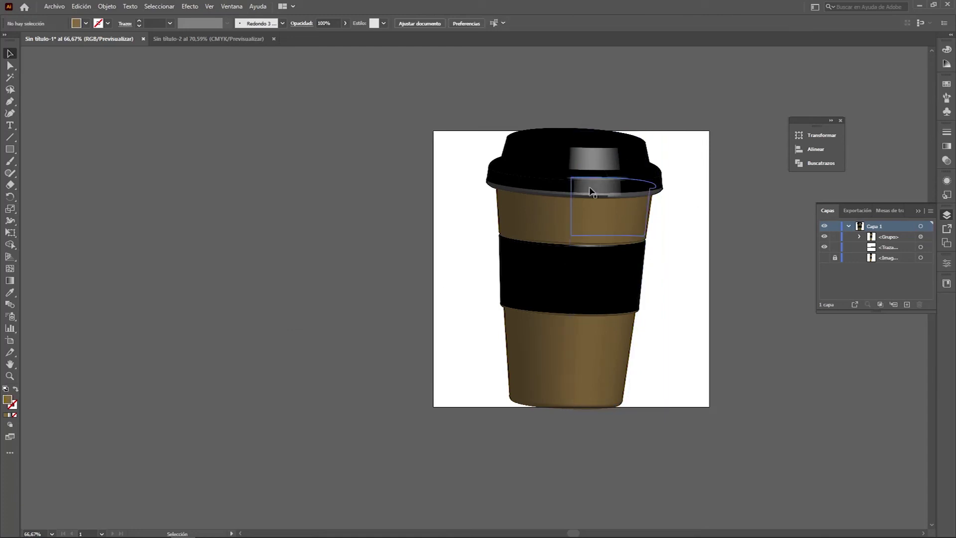